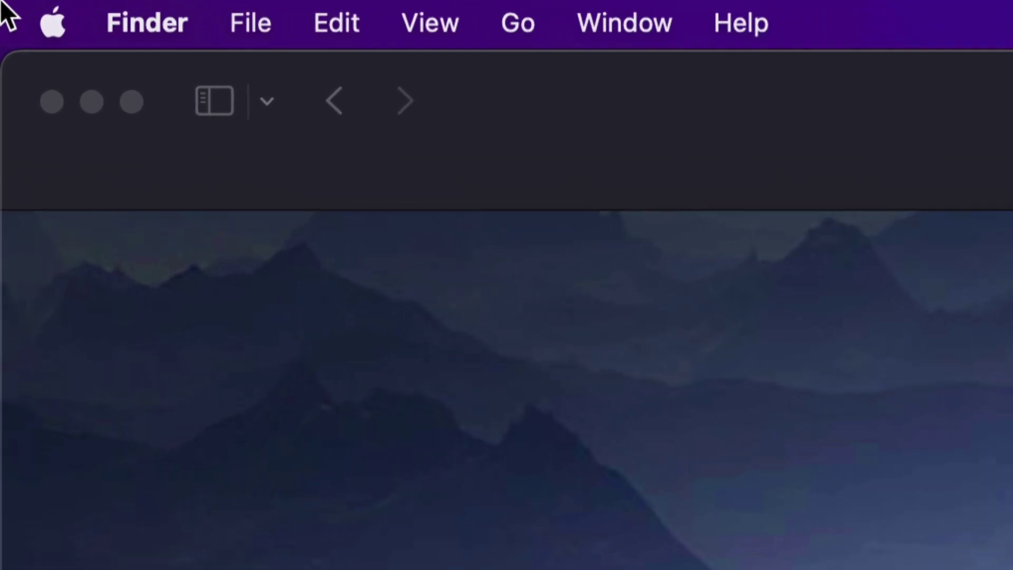
- Bring up Finder Preferences to enable showing iOS devices in the sidebar
click(210, 47)
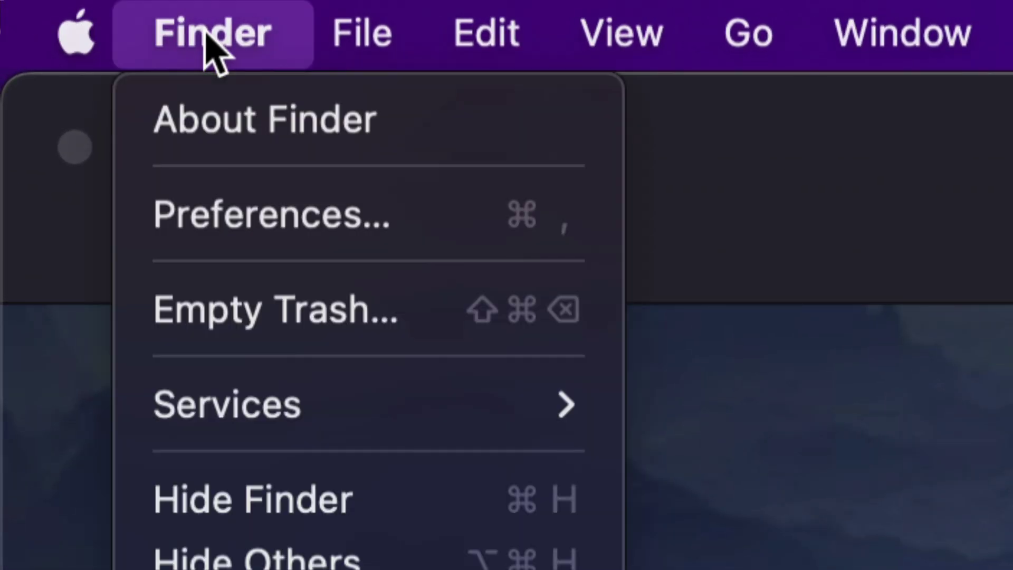
click(296, 222)
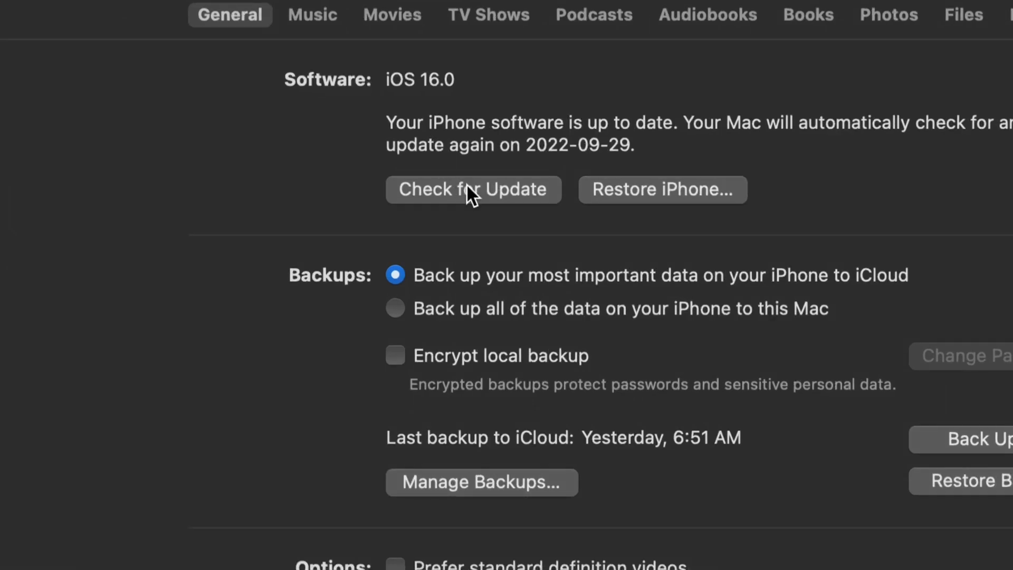
- Check for updates, choose Download and Update for iOS 16.0.2, and agree to the license
click(467, 191)
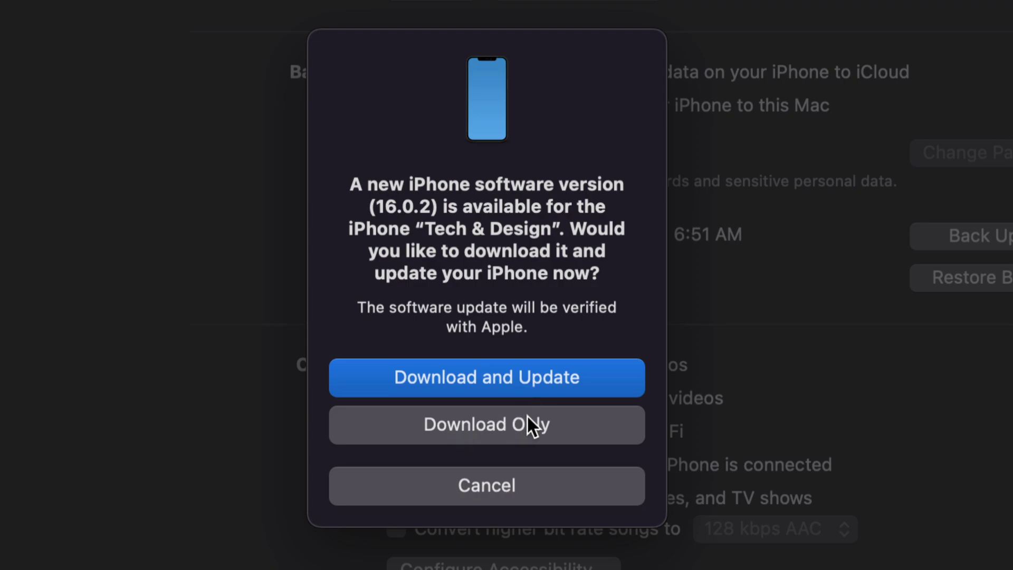
click(485, 384)
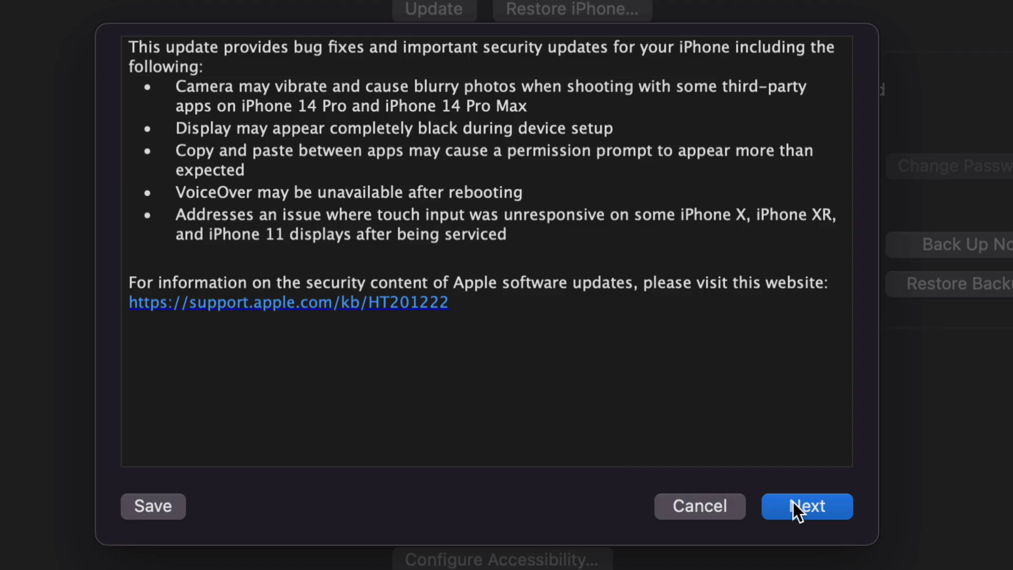
click(793, 502)
click(814, 506)
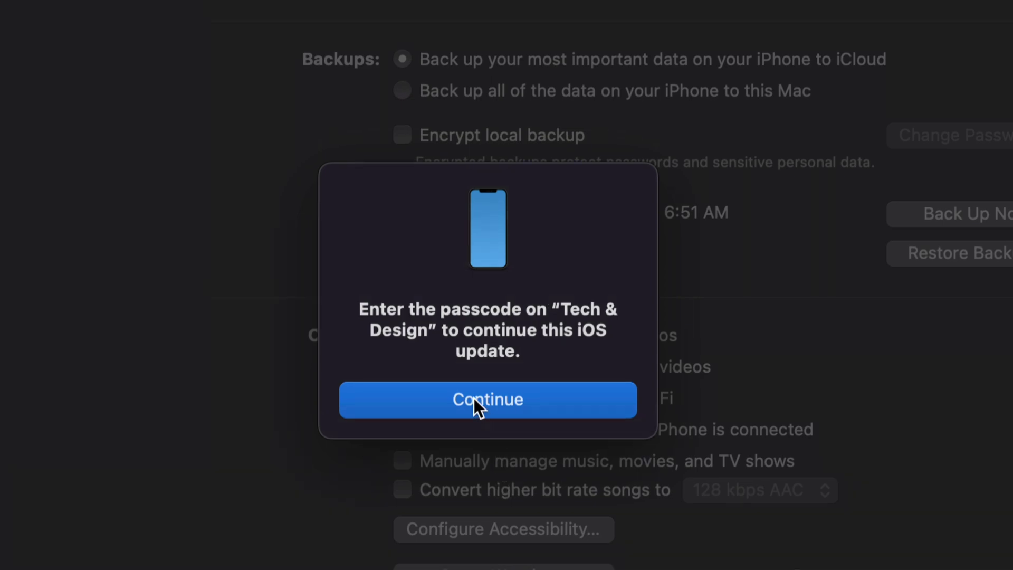
- Continue the update after the iPhone passcode has been entered
click(474, 398)
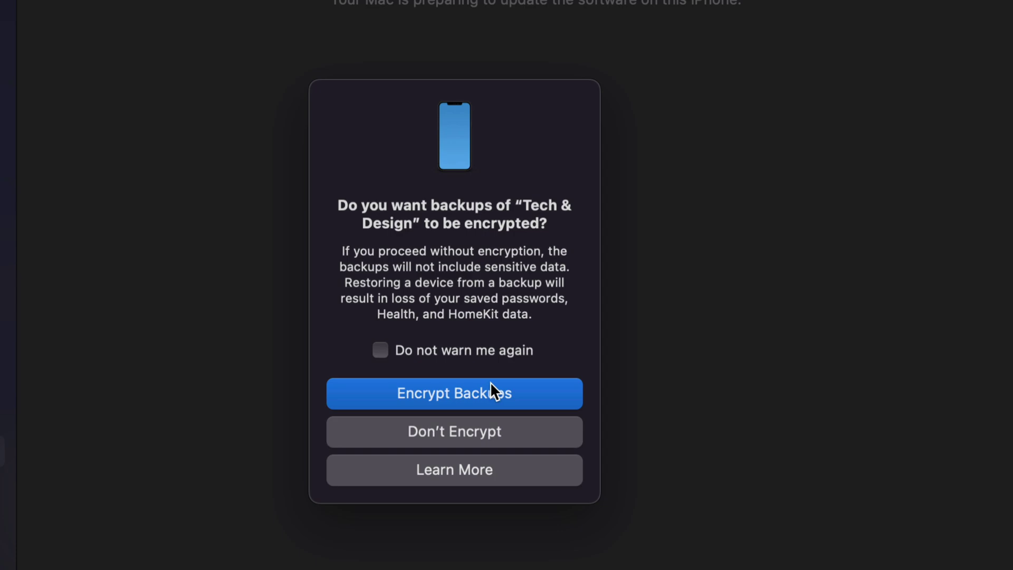
- Choose Encrypt Backups for the iPhone, keeping the password remembered in the keychain
click(436, 390)
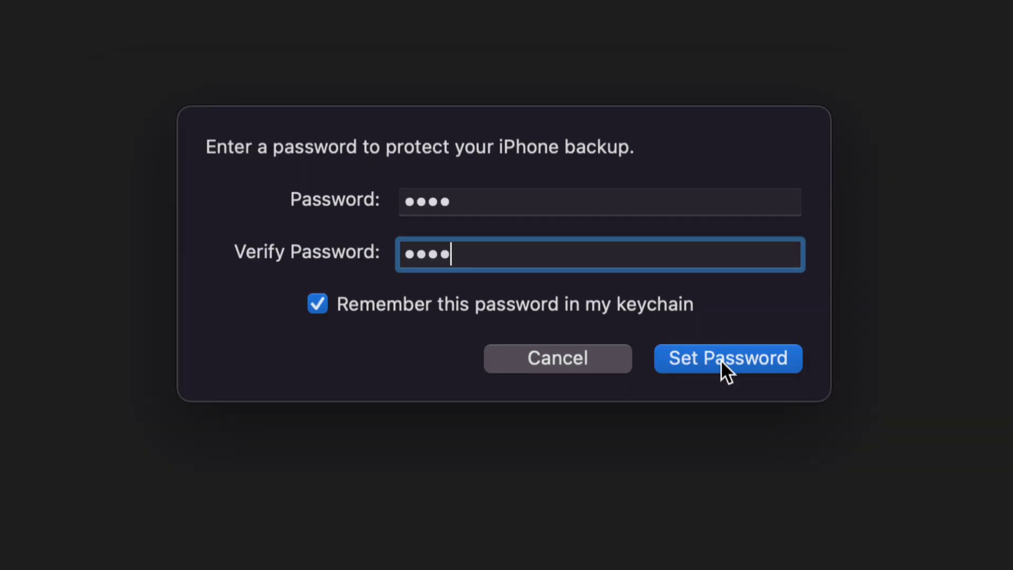
- Set the backup encryption password and let the iOS update install
click(701, 358)
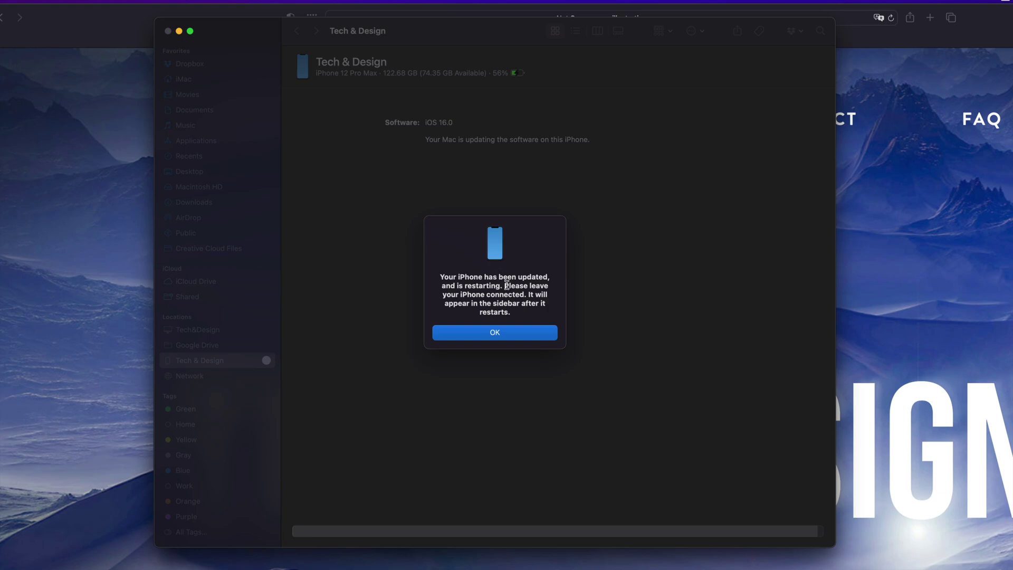
- Dismiss the 'Your iPhone has been updated' restart notice with OK
key(Return)
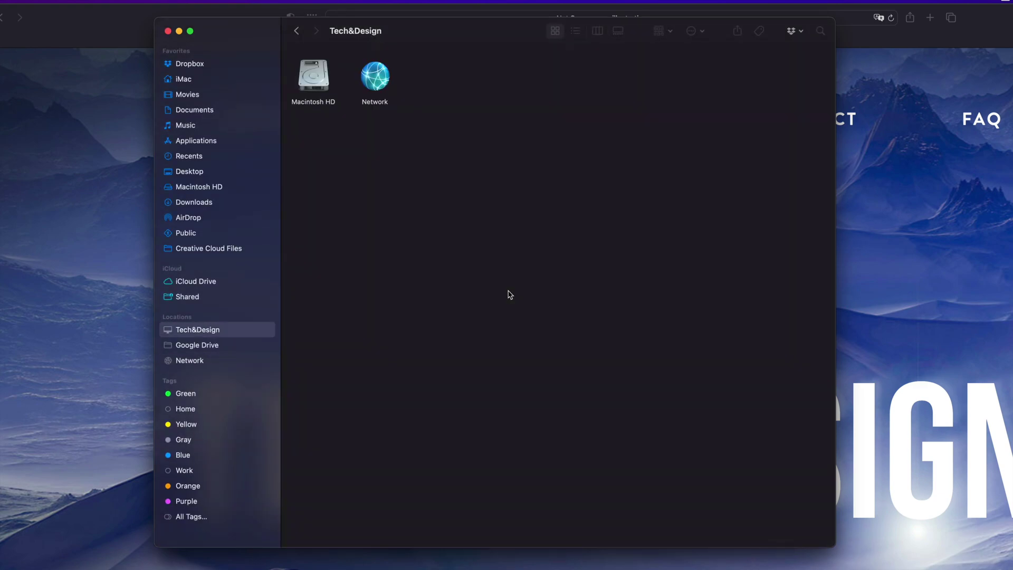